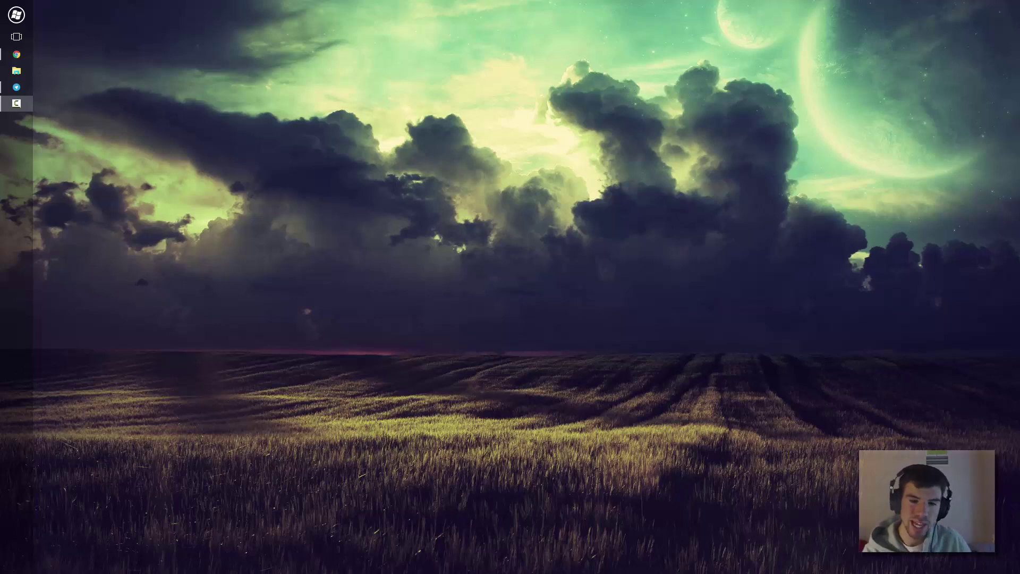
- Switch to Chrome, download the Metro for Steam 4.0.4 archive from metroforsteam.com and open the downloaded zip
left_click(31, 53)
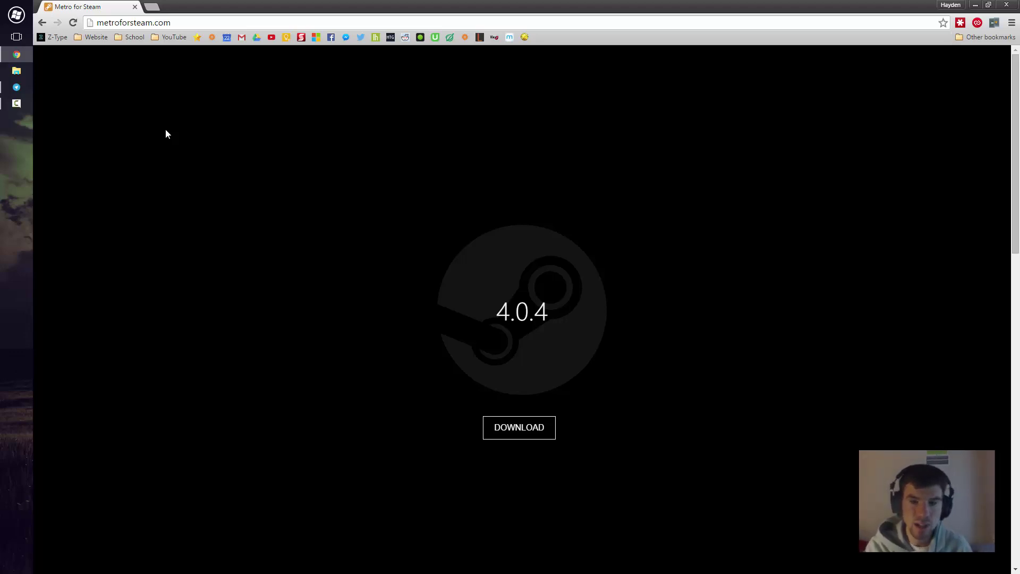
scroll(165, 134, "down", 7)
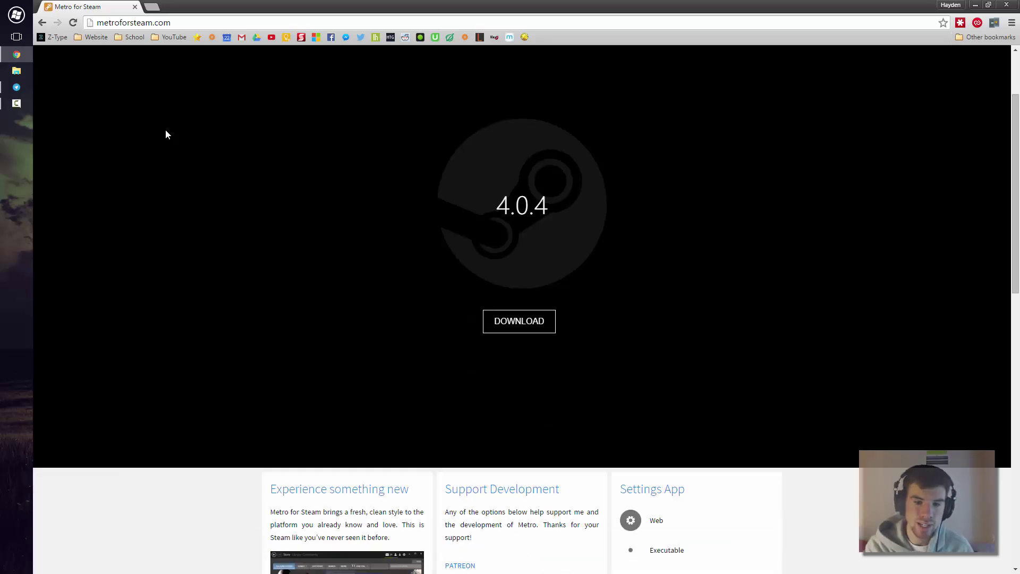
scroll(165, 134, "up", 7)
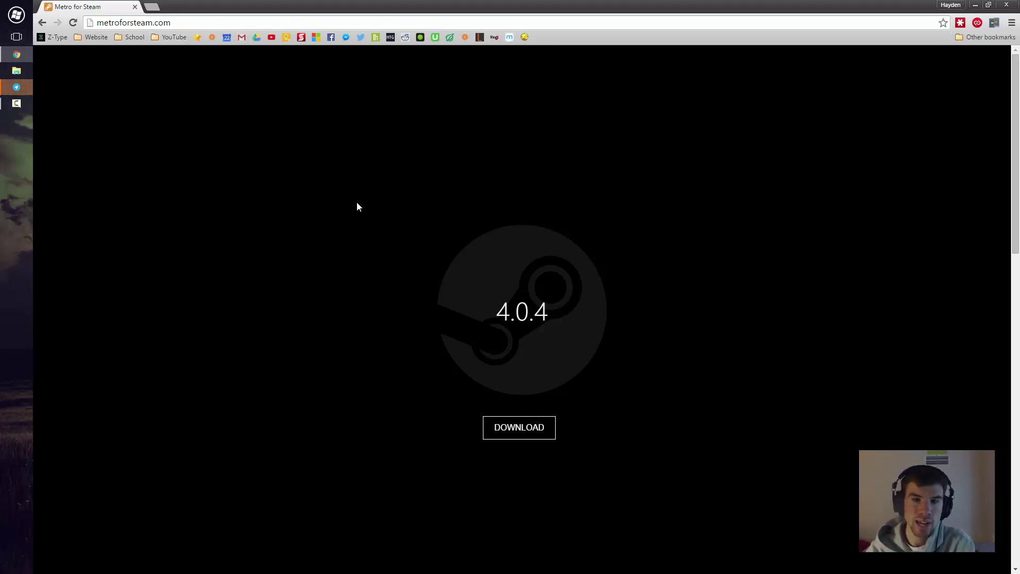
left_click(494, 424)
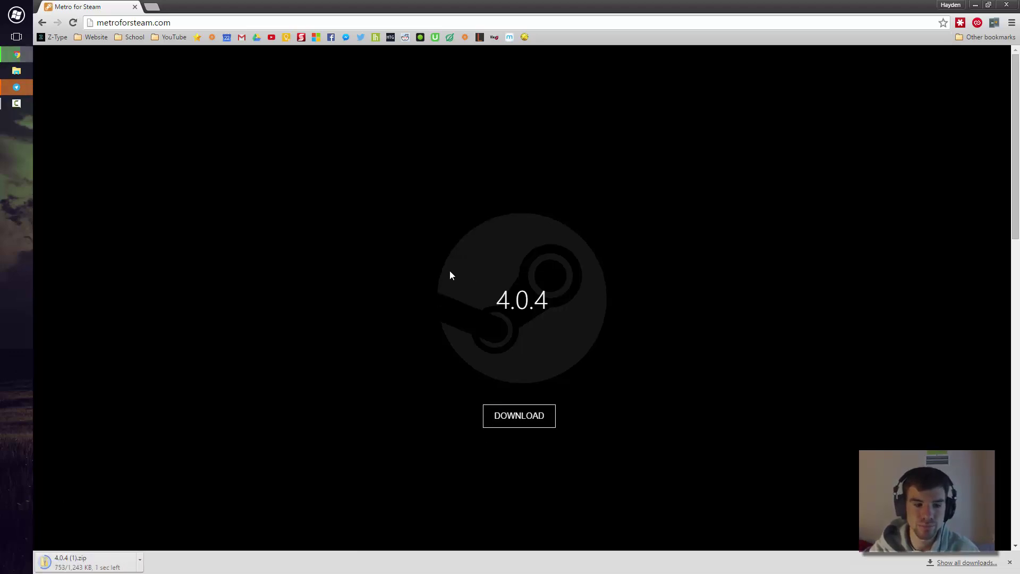
left_click(75, 561)
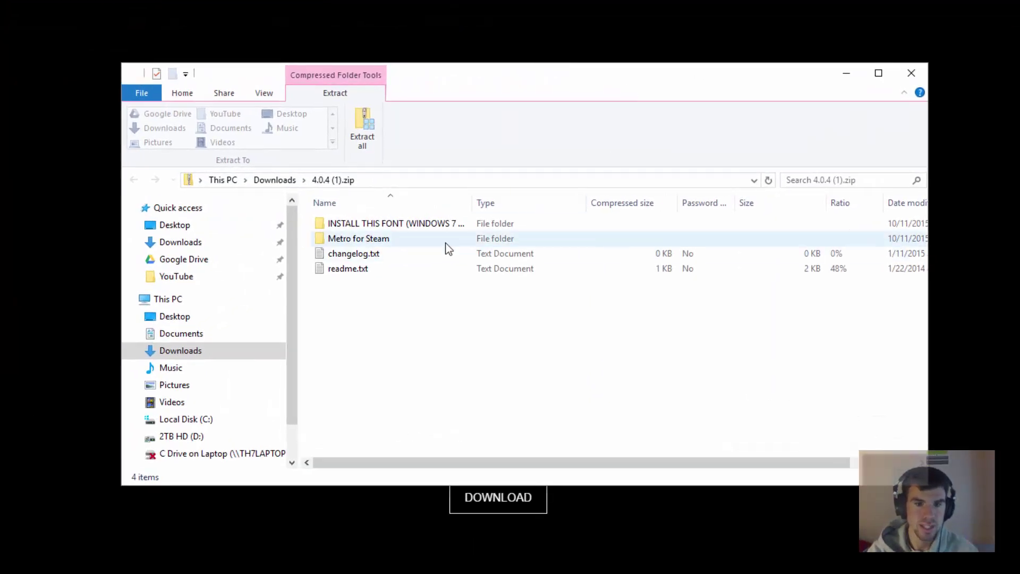
- Look inside the font folder for Windows 7 and older, then copy the Metro for Steam folder from the archive
double_click(424, 223)
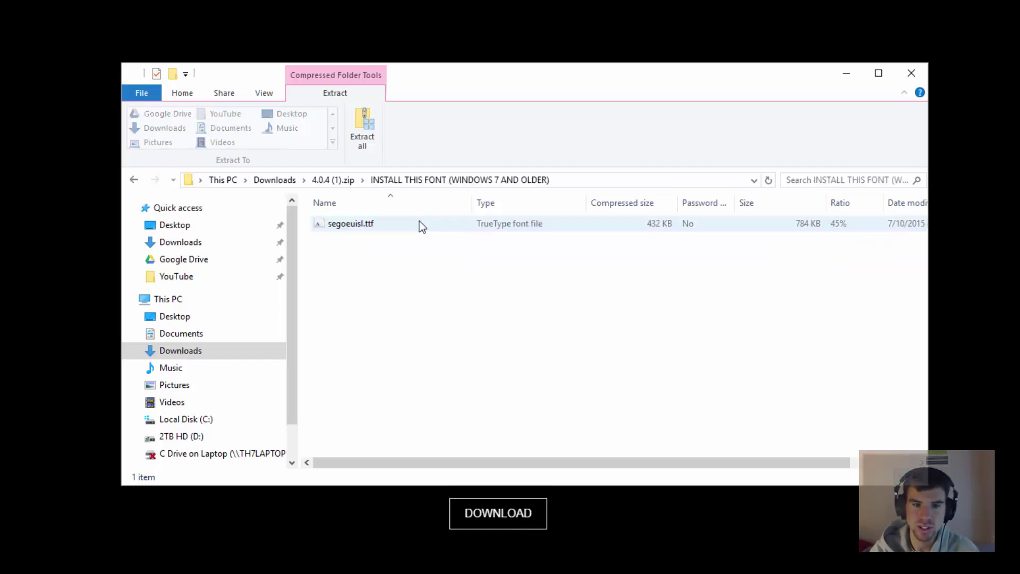
key("alt+Left")
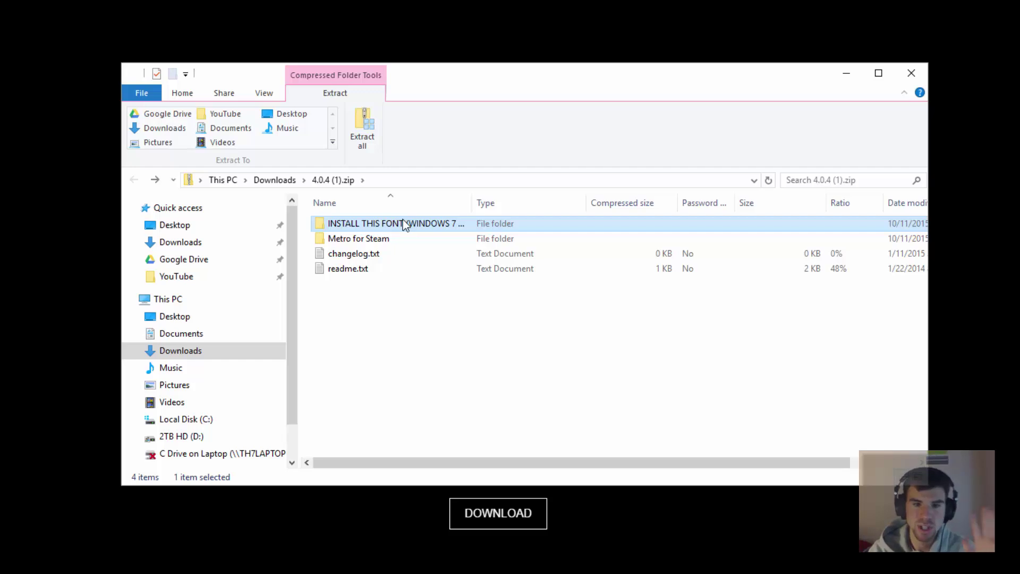
right_click(373, 243)
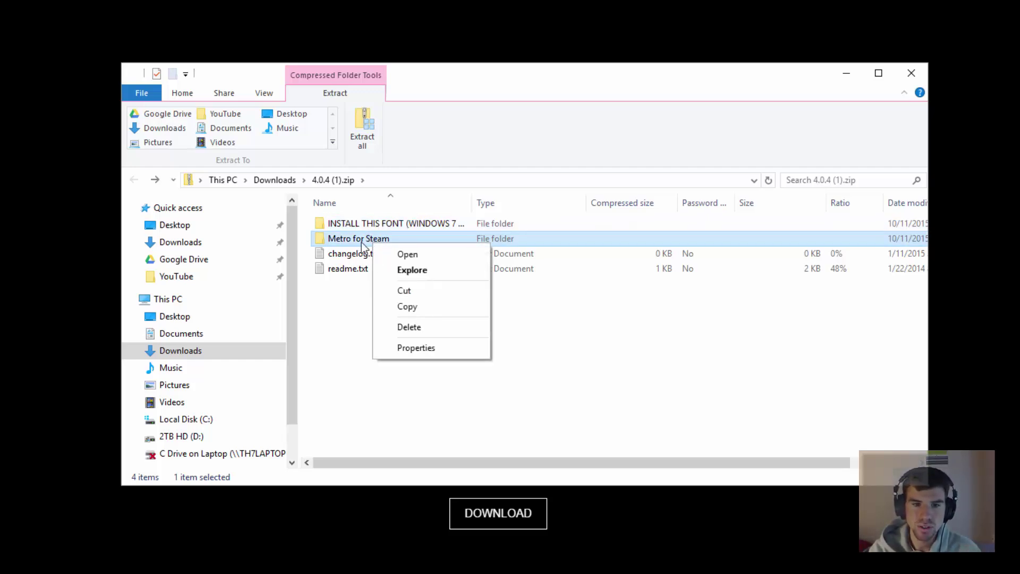
left_click(393, 306)
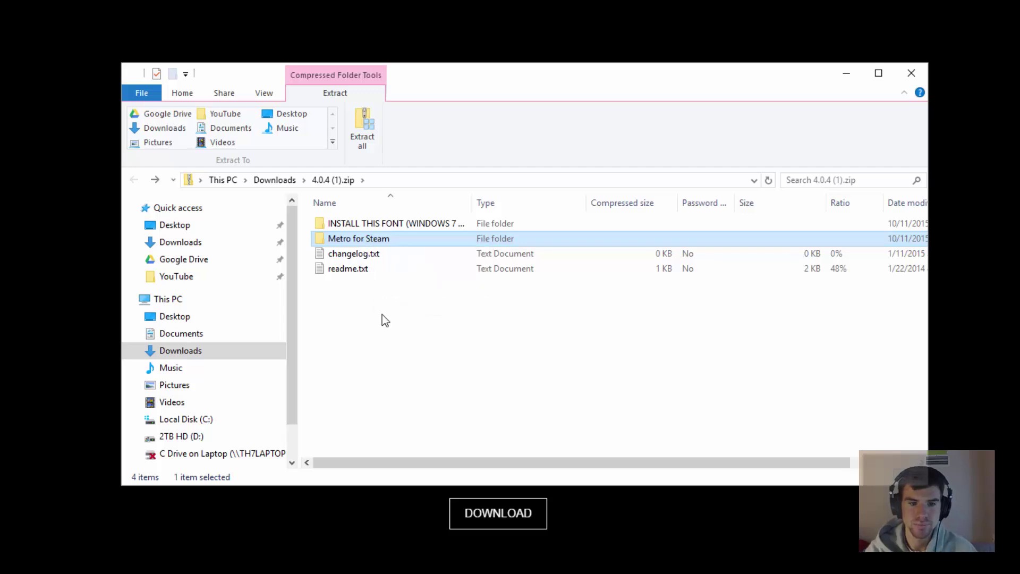
- Go to the skins folder inside C:\Program Files (x86)\Steam
left_click(197, 421)
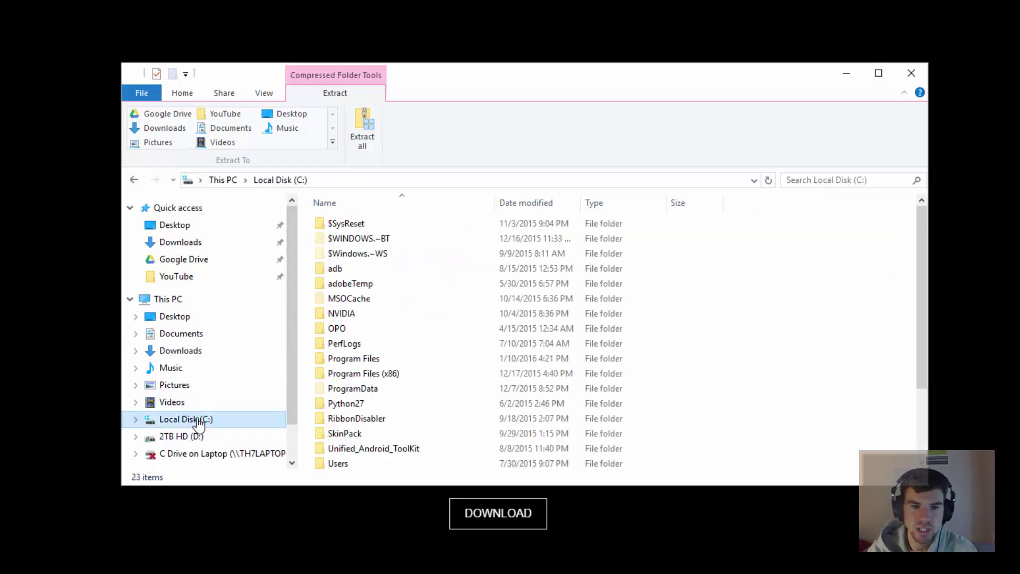
left_click(371, 359)
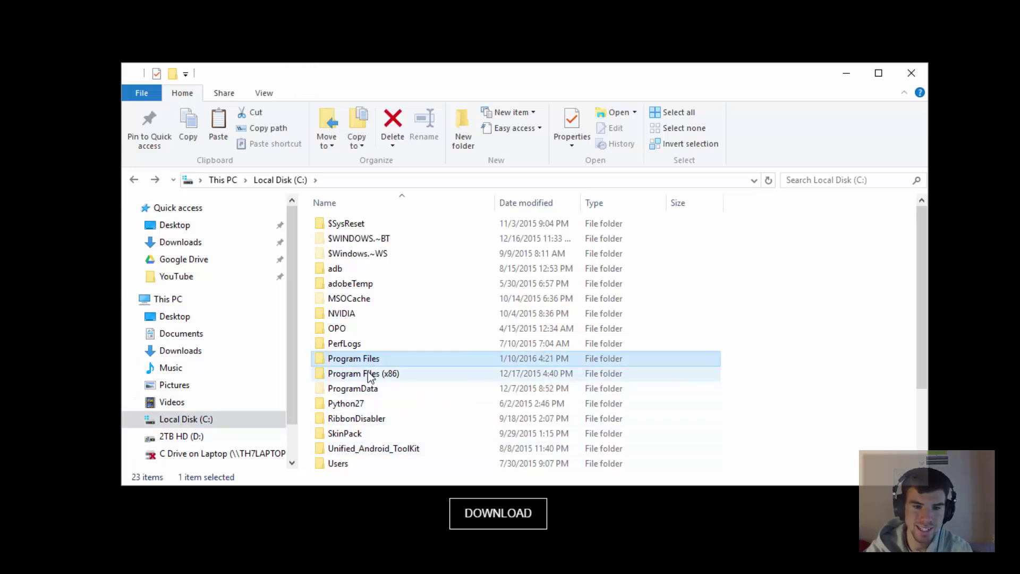
double_click(370, 374)
left_click(367, 373)
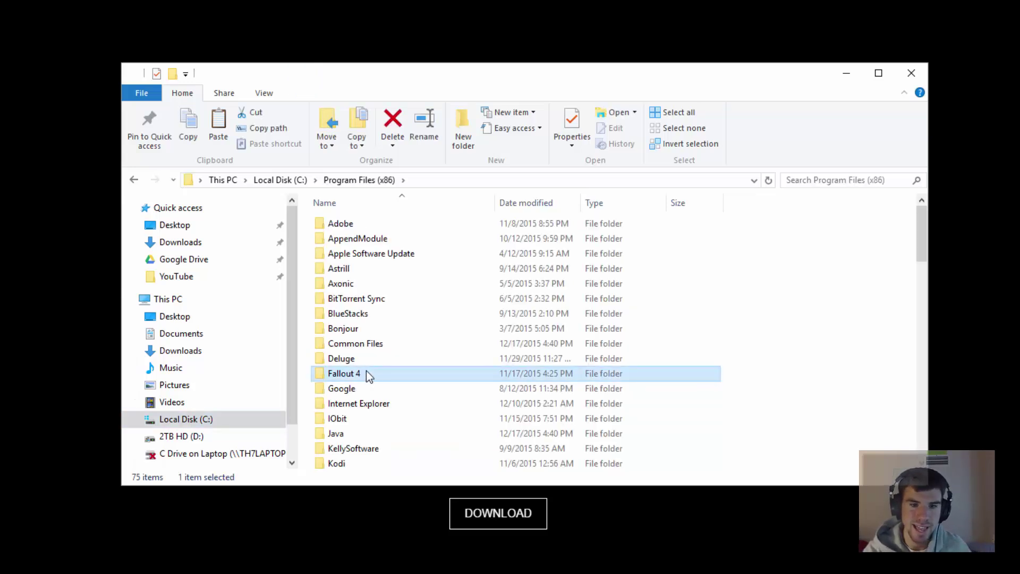
key("s")
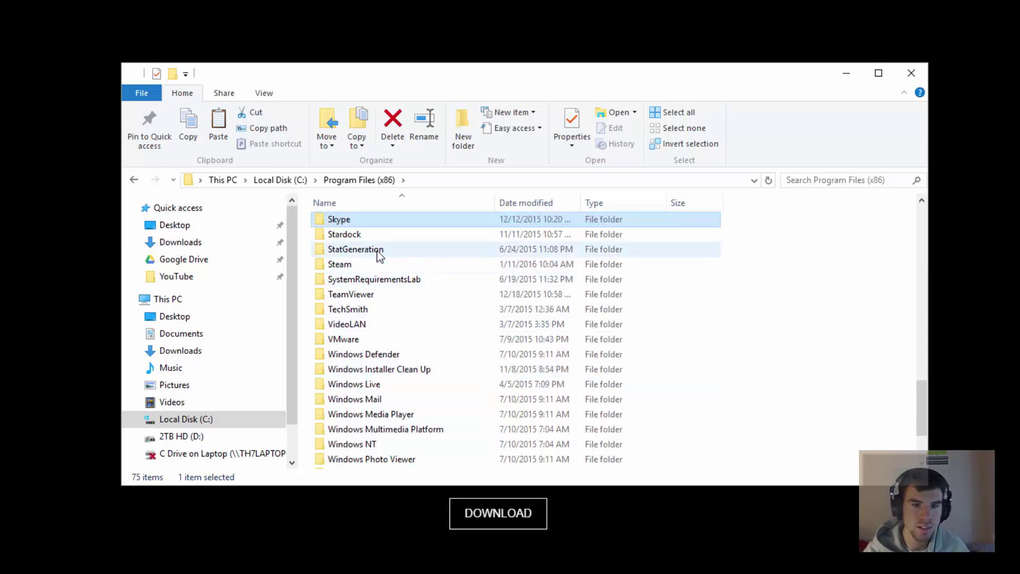
double_click(340, 264)
scroll(461, 292, "down", 1)
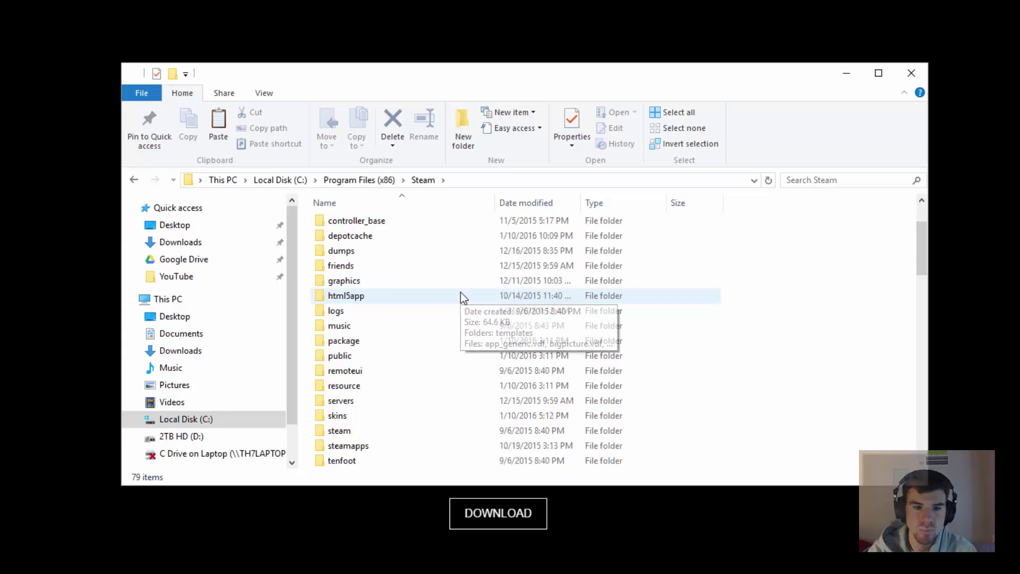
double_click(347, 416)
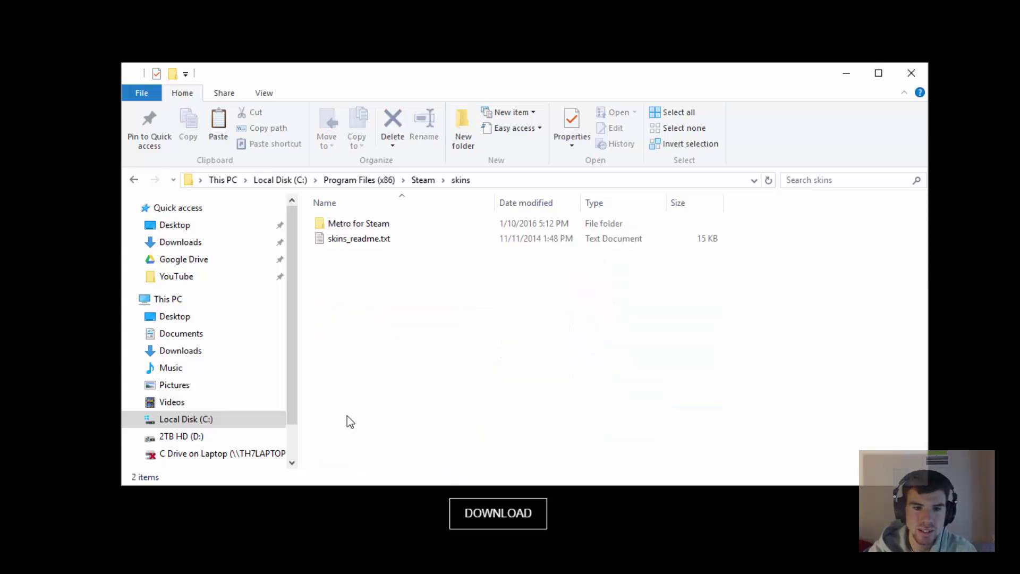
- Bring up the paste option in the skins folder, dismiss it without pasting, and close the folder window
right_click(383, 300)
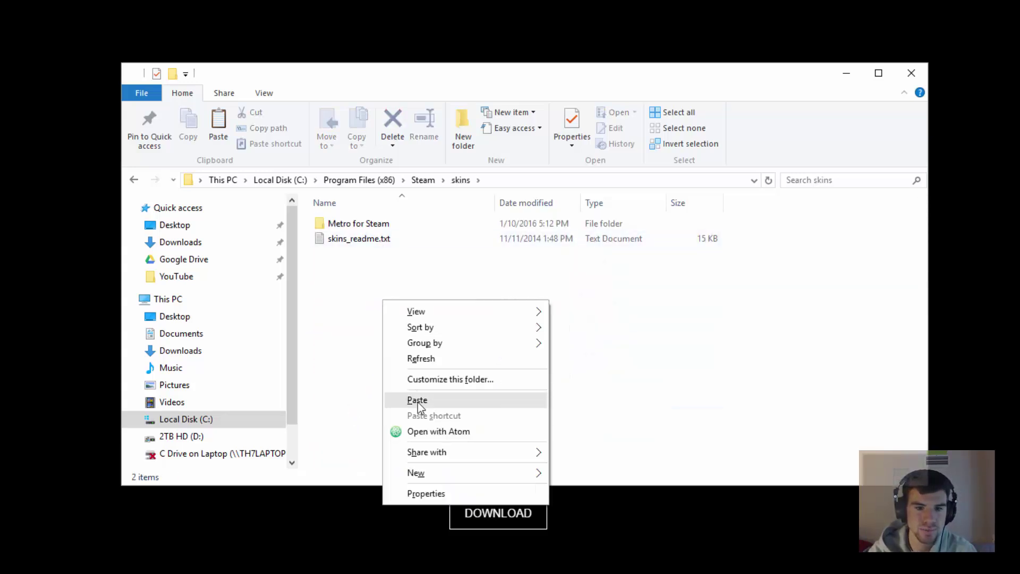
left_click(357, 295)
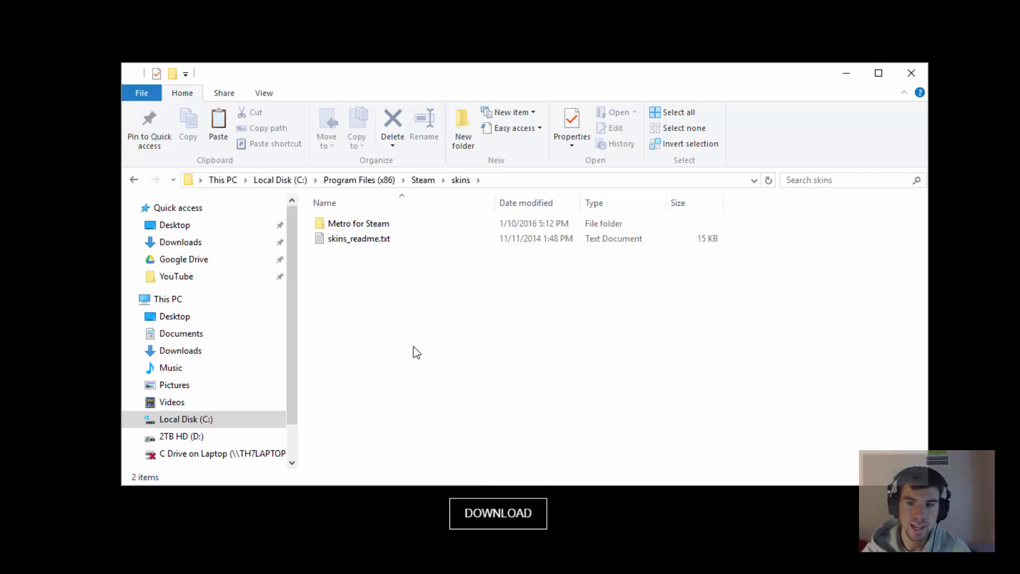
left_click(913, 77)
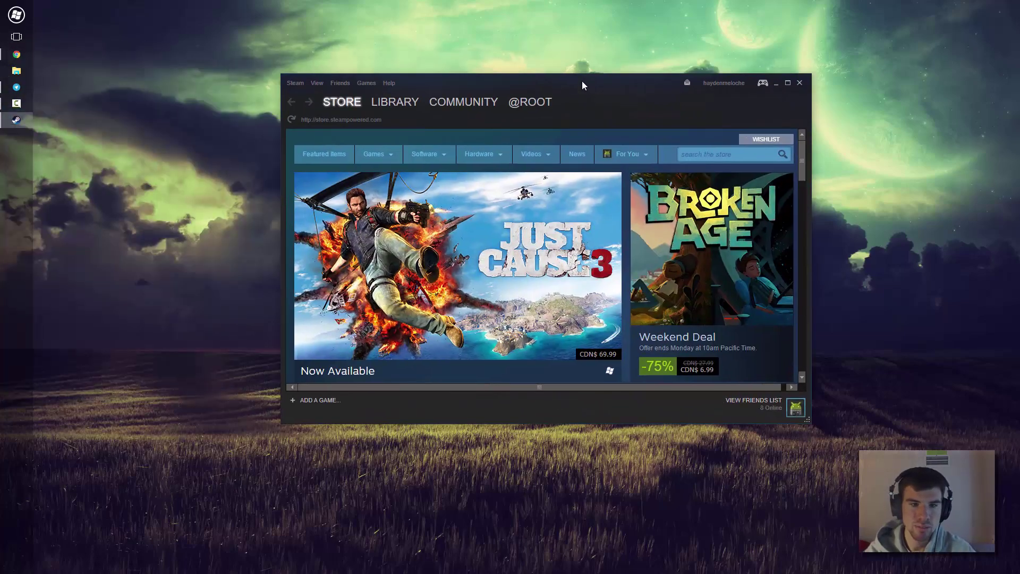
- In Steam's interface settings, choose the Metro for Steam skin, save the settings and restart Steam
left_click(291, 84)
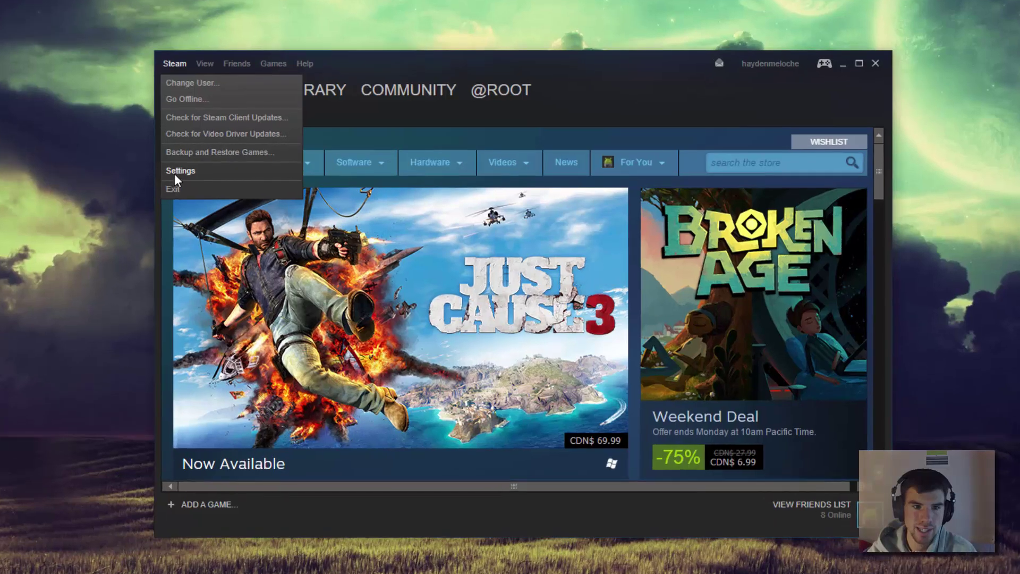
left_click(176, 175)
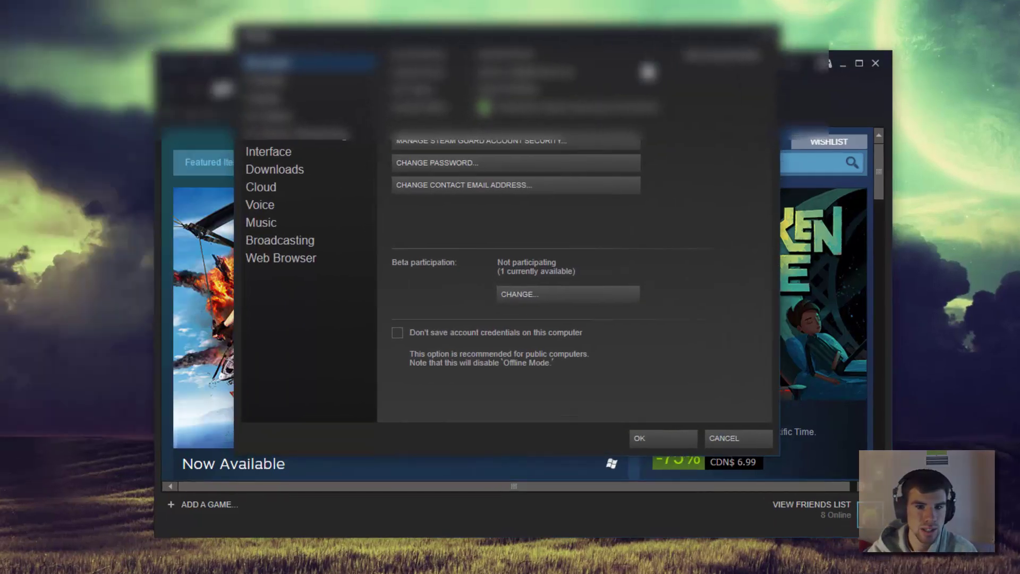
left_click(278, 154)
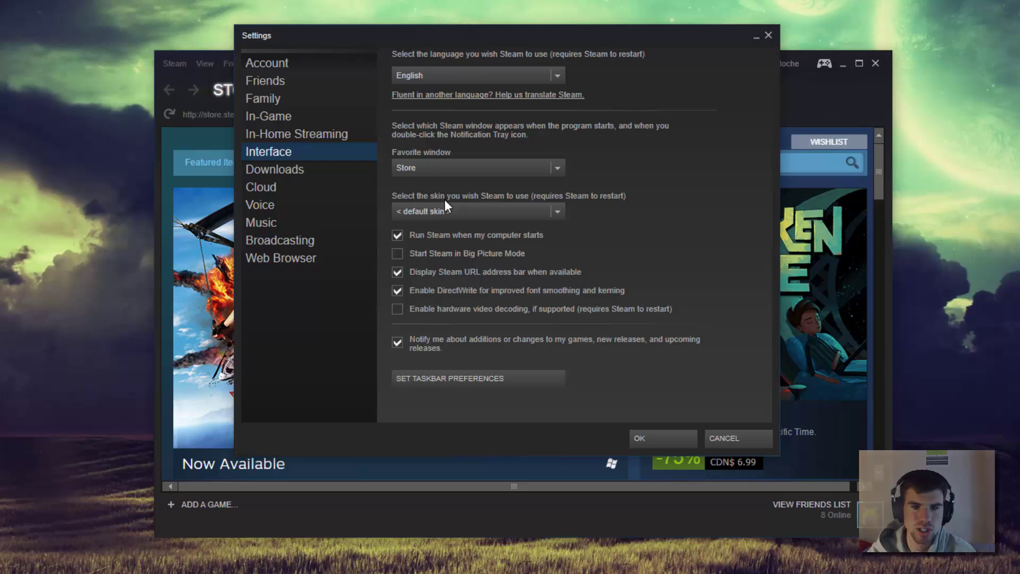
left_click(449, 212)
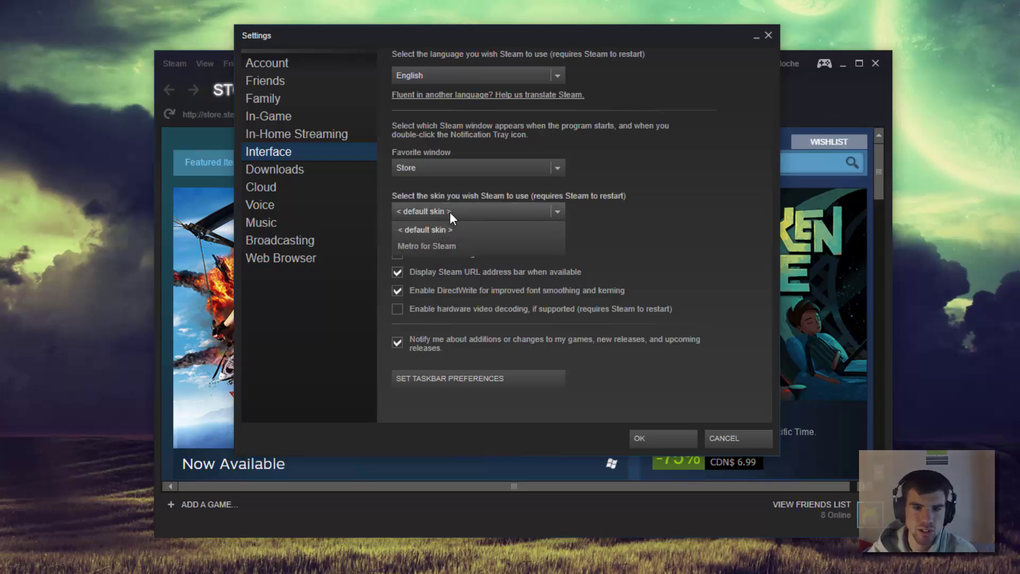
left_click(436, 242)
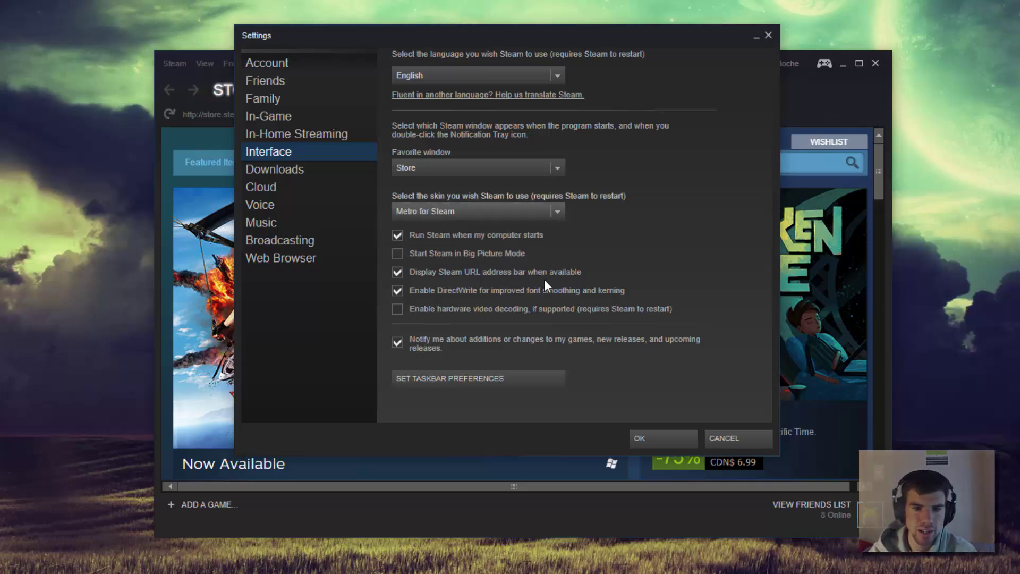
left_click(648, 435)
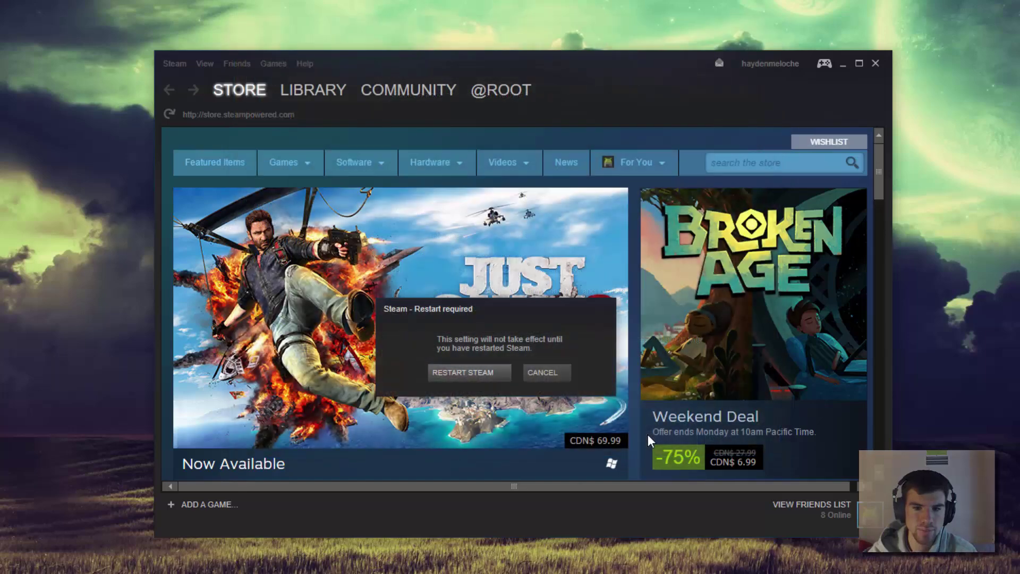
left_click(467, 376)
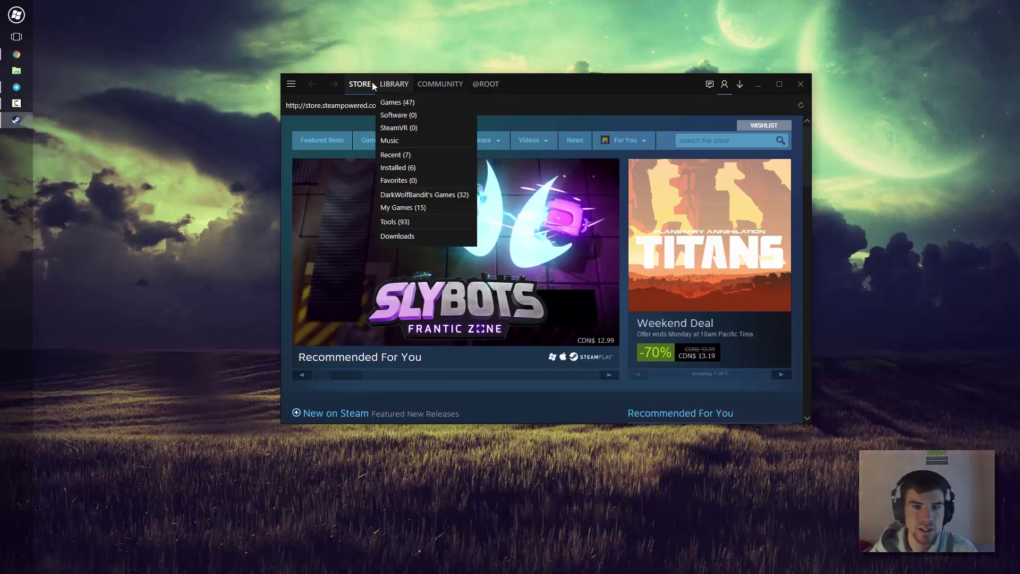
- Examine the reskinned main menu and look through the game list in the library
left_click(291, 84)
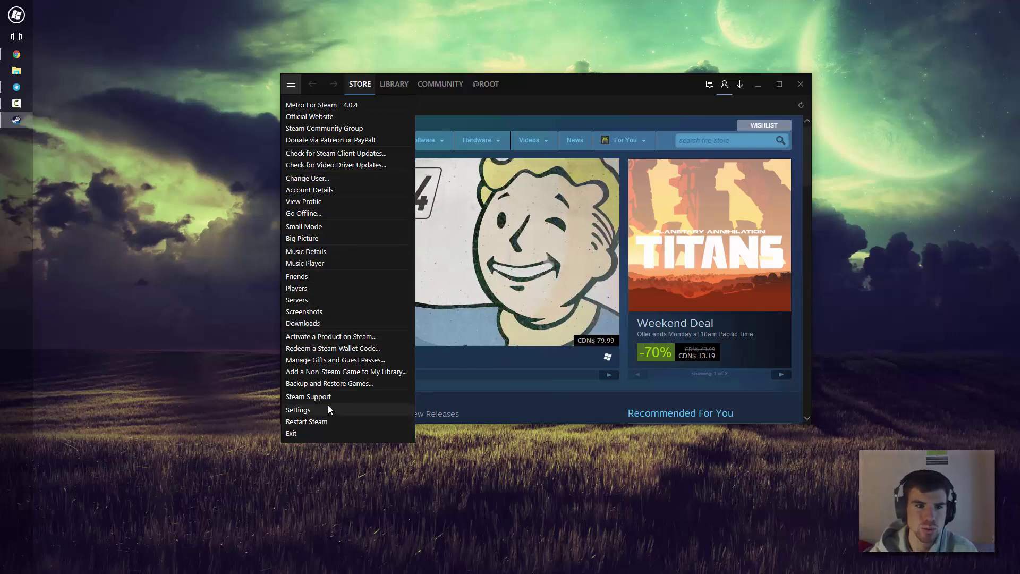
left_click(544, 87)
left_click(394, 85)
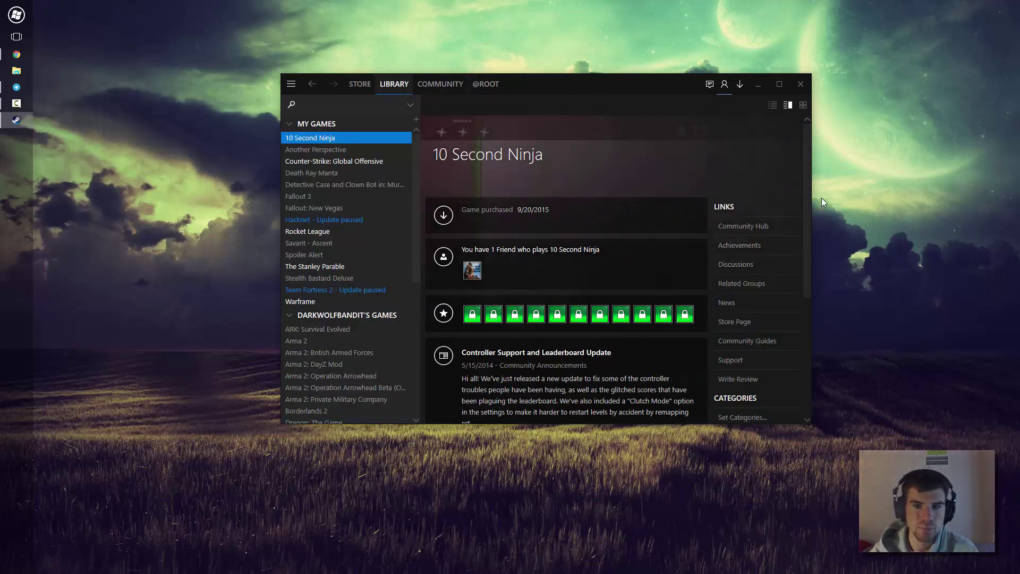
scroll(376, 228, "down", 10)
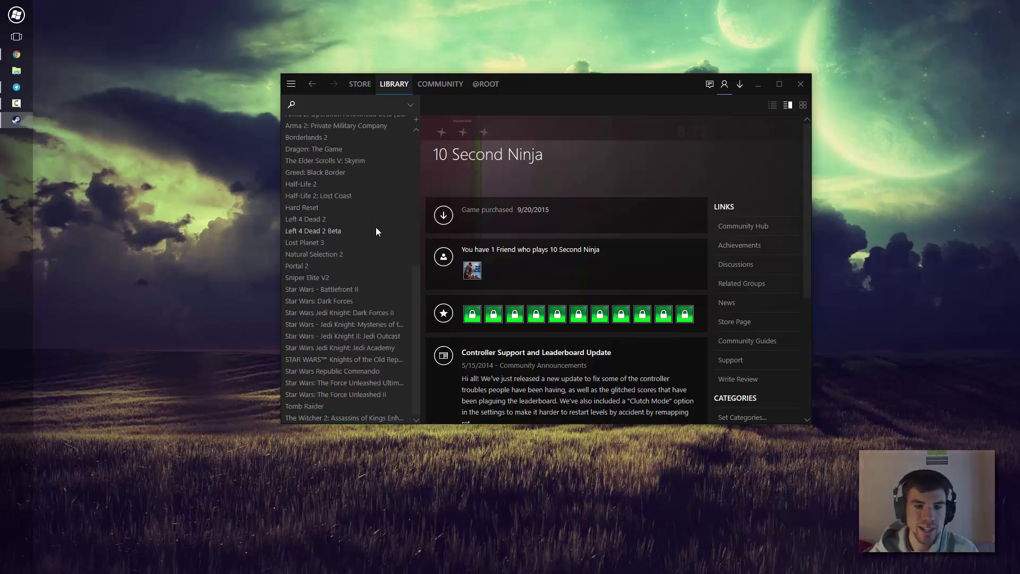
scroll(377, 229, "up", 10)
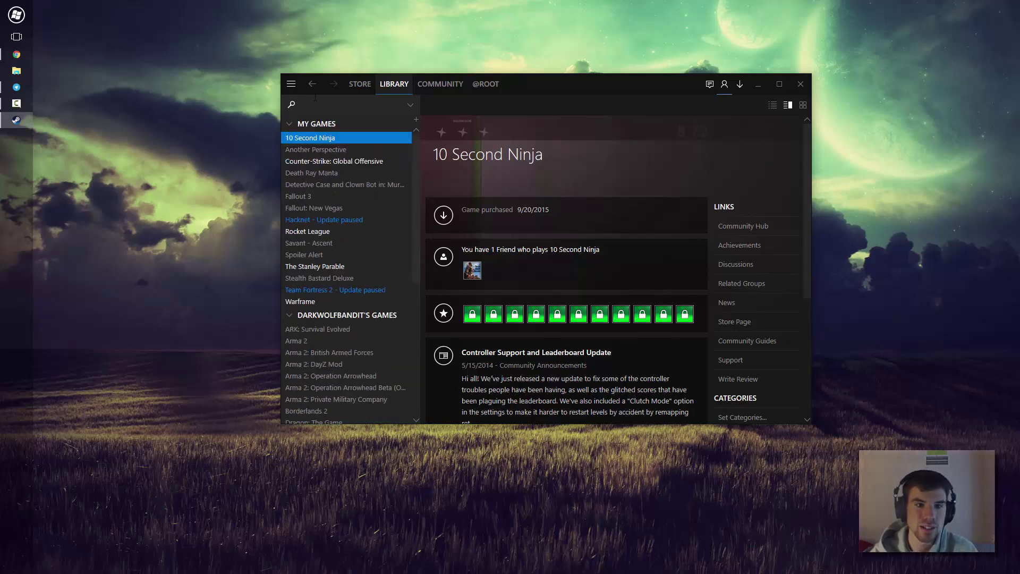
- Open the friends list to view it in the new skin
left_click(291, 83)
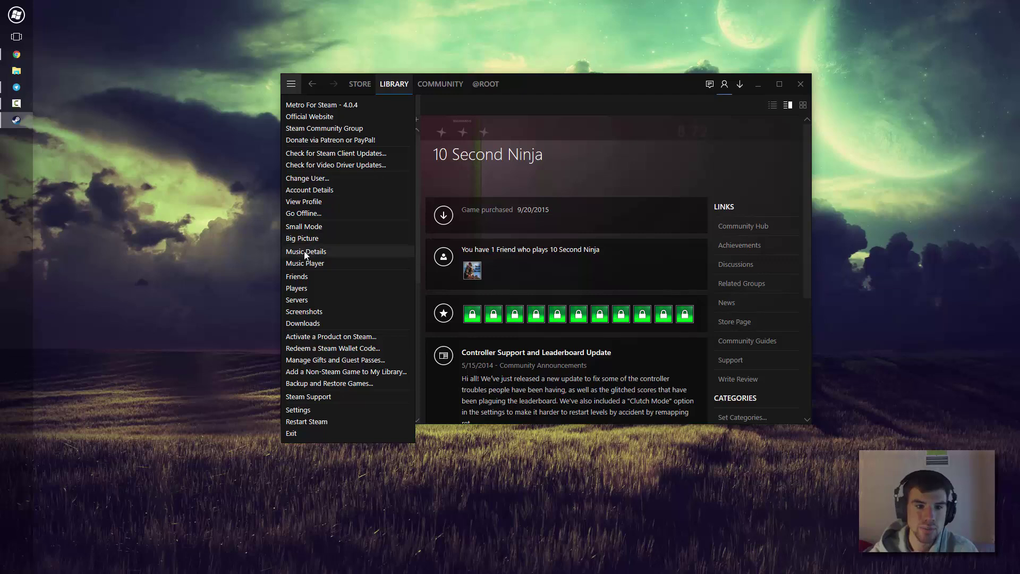
left_click(309, 277)
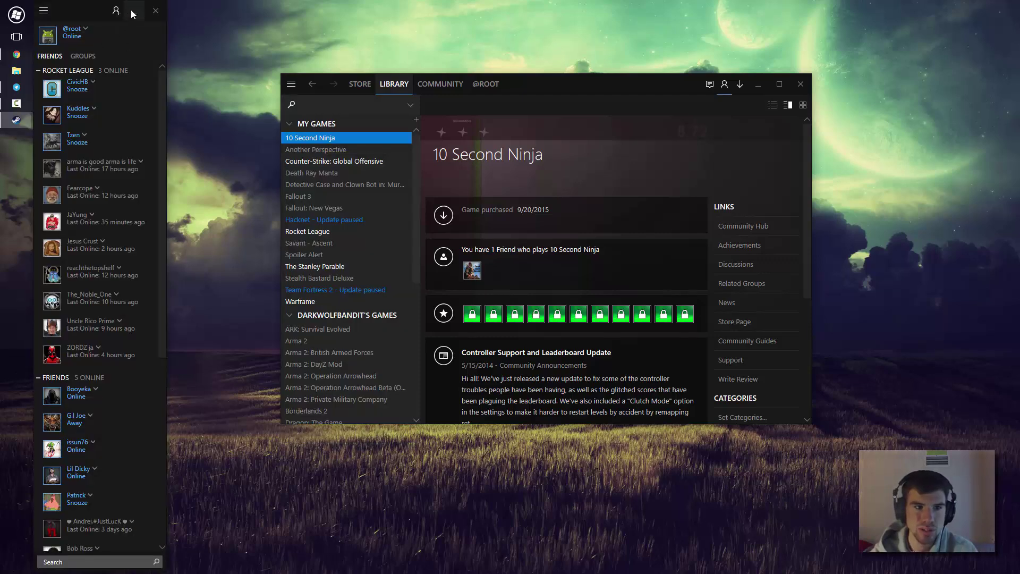